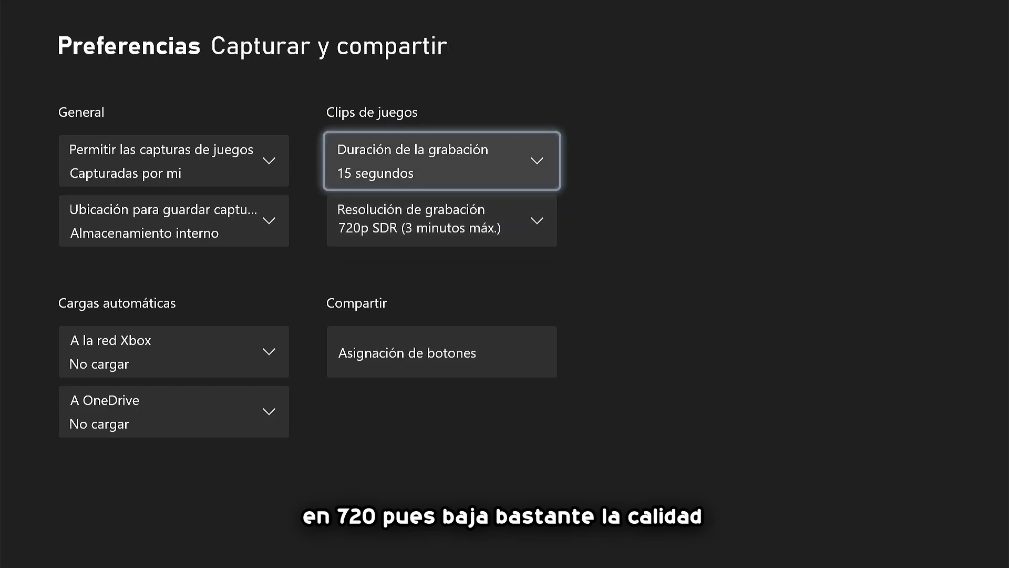
Set the game clip recording resolution to 1080p SDR (1 minuto máx.) and leave the capture preferences.
{"action": "key", "text": "Down"}
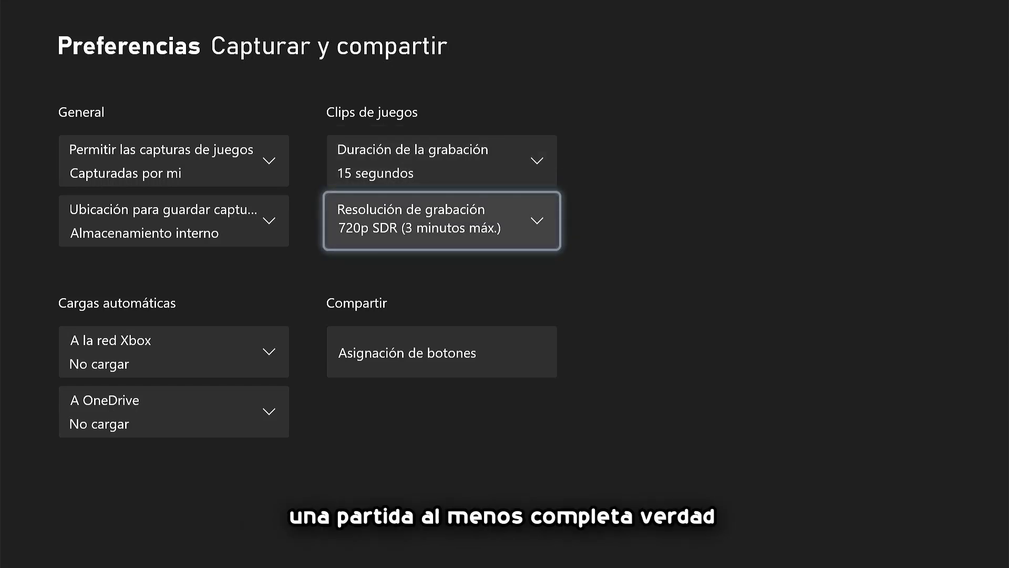
{"action": "key", "text": "Return"}
{"action": "key", "text": "Down"}
{"action": "key", "text": "Return"}
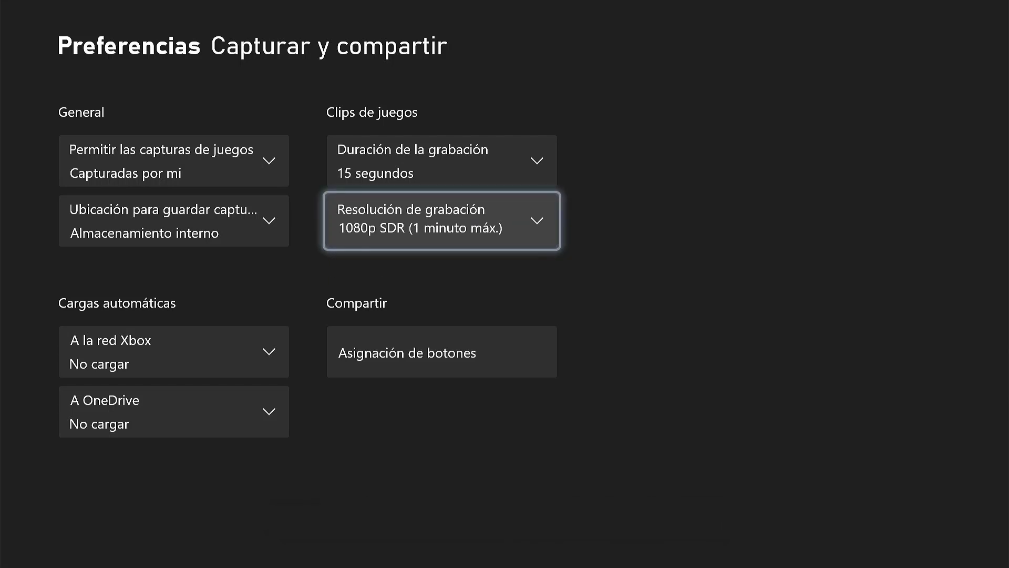
{"action": "key", "text": "Escape"}
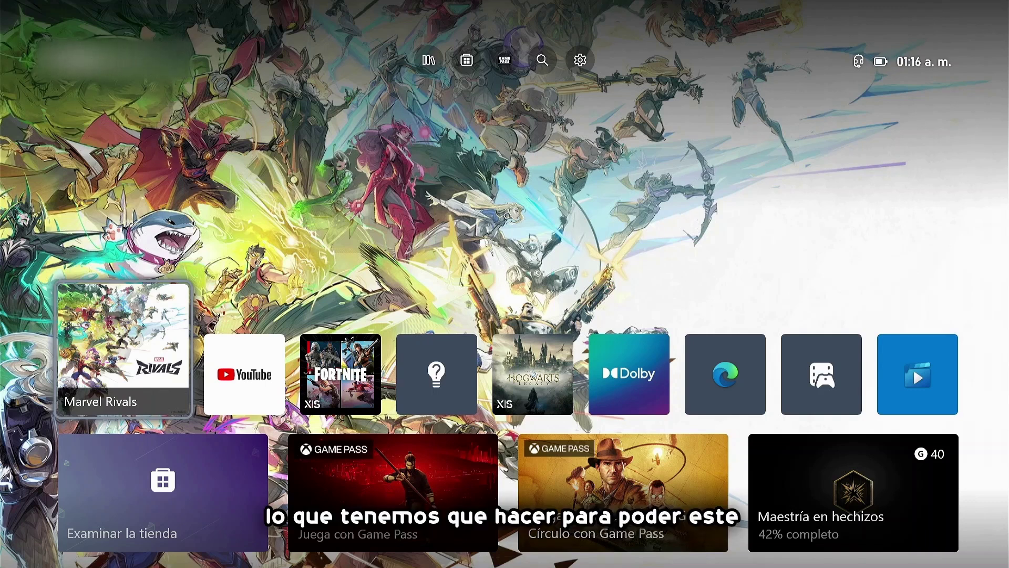
Go to Configuración from the console's home screen.
{"action": "key", "text": "Up"}
{"action": "key", "text": "Right"}
{"action": "key", "text": "Right"}
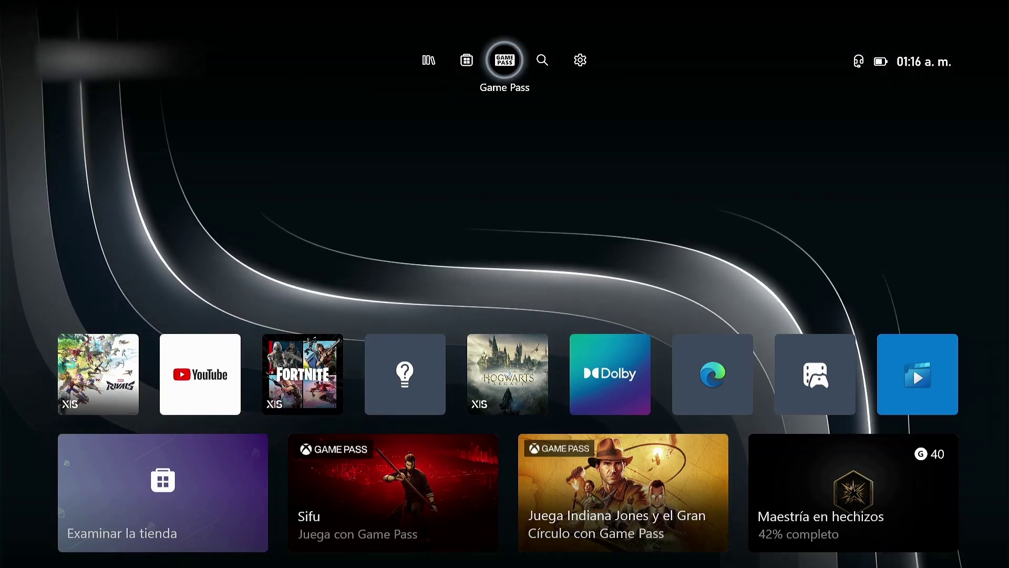
{"action": "key", "text": "Right"}
{"action": "key", "text": "Right"}
{"action": "key", "text": "Return"}
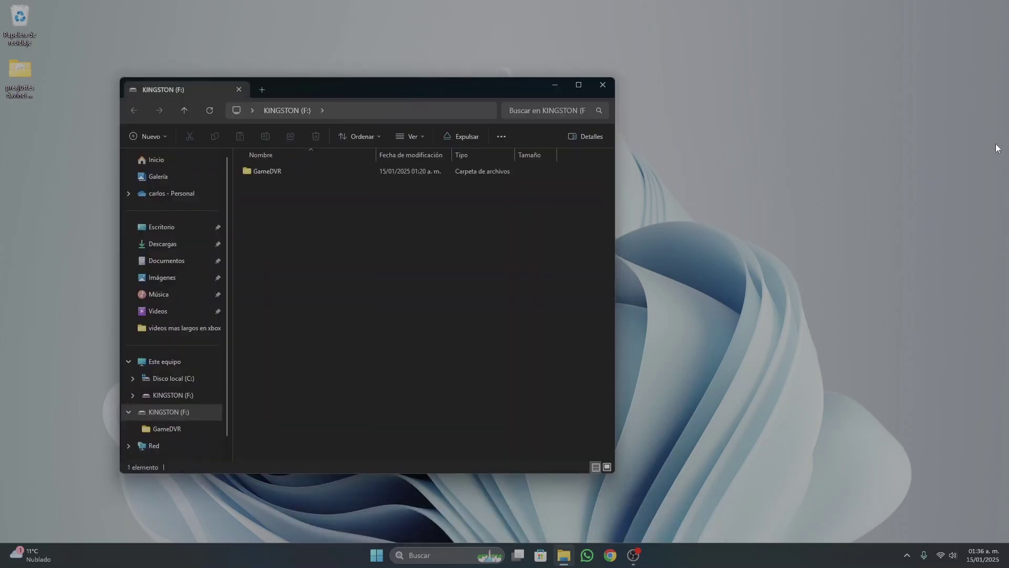
Switch to File Explorer on the PC and show the drives in Este equipo, including KINGSTON (F:).
{"action": "left_click", "coordinate": [603, 85]}
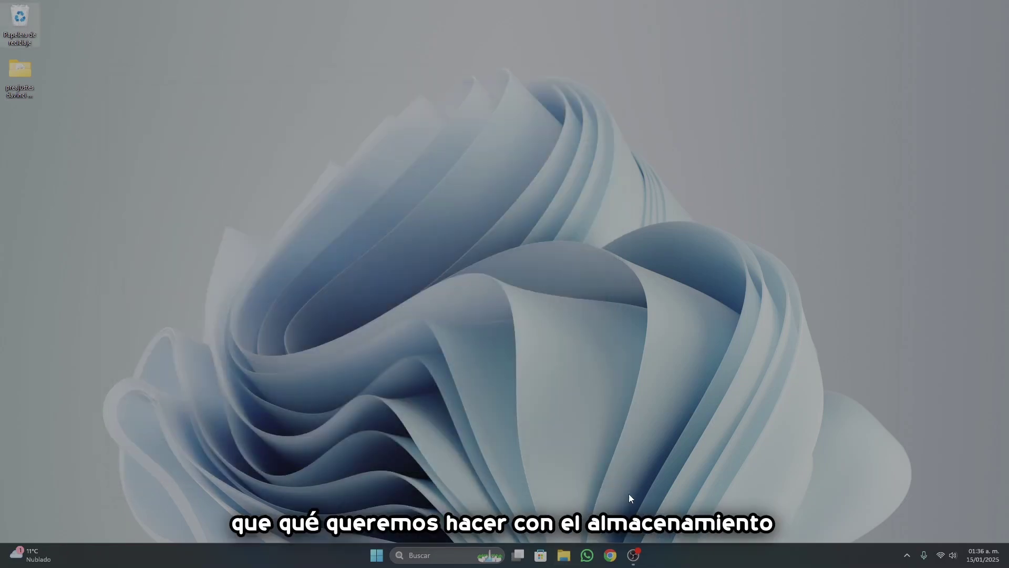
{"action": "left_click", "coordinate": [570, 561]}
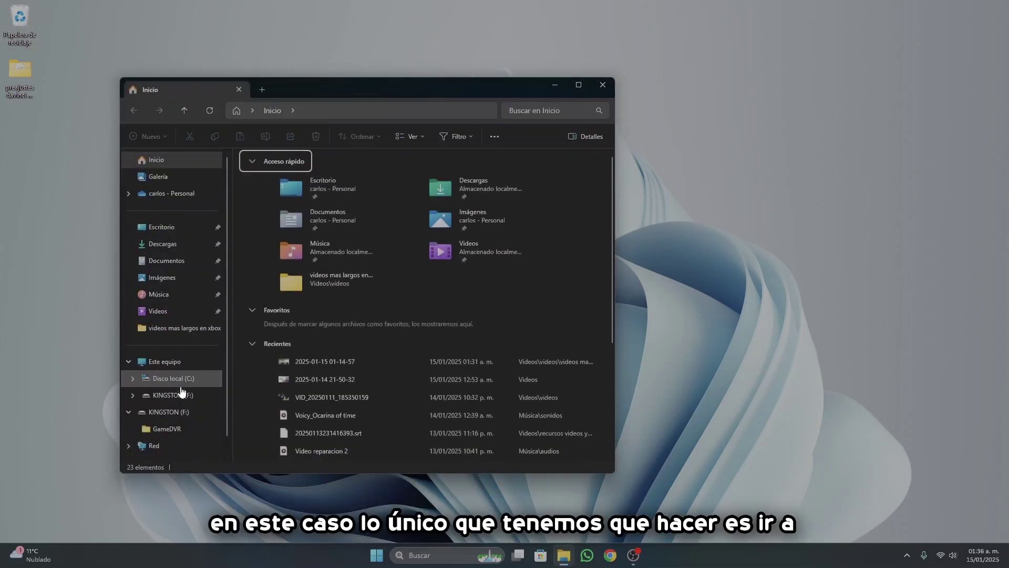
{"action": "left_click", "coordinate": [182, 393]}
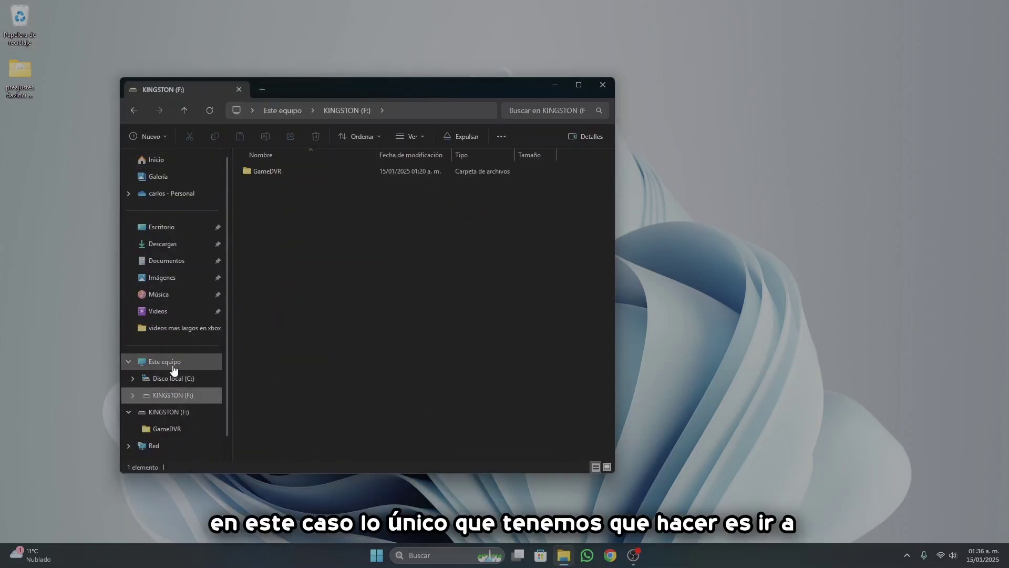
{"action": "left_click", "coordinate": [174, 370]}
{"action": "double_click", "coordinate": [434, 181]}
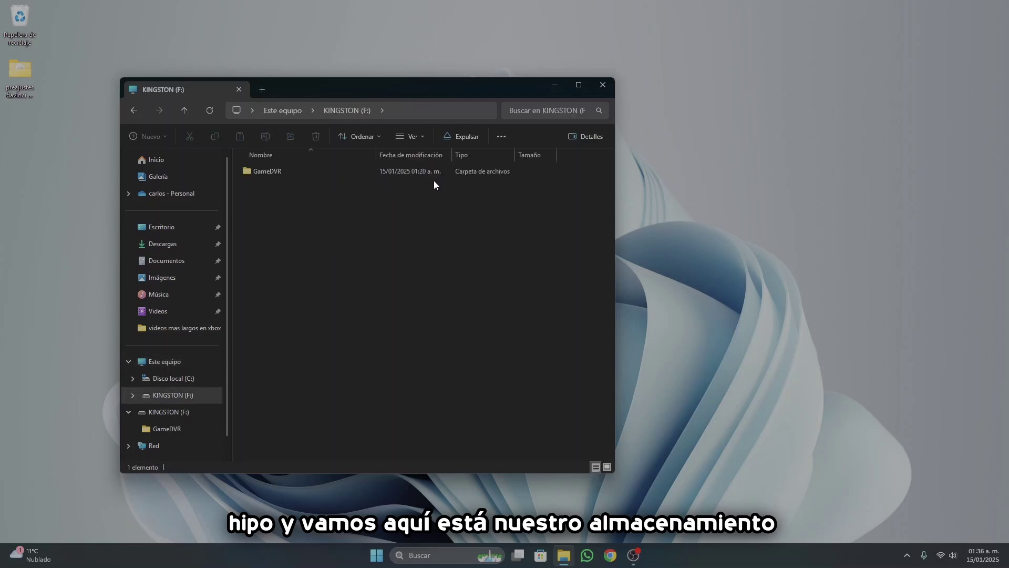
{"action": "left_click", "coordinate": [135, 110]}
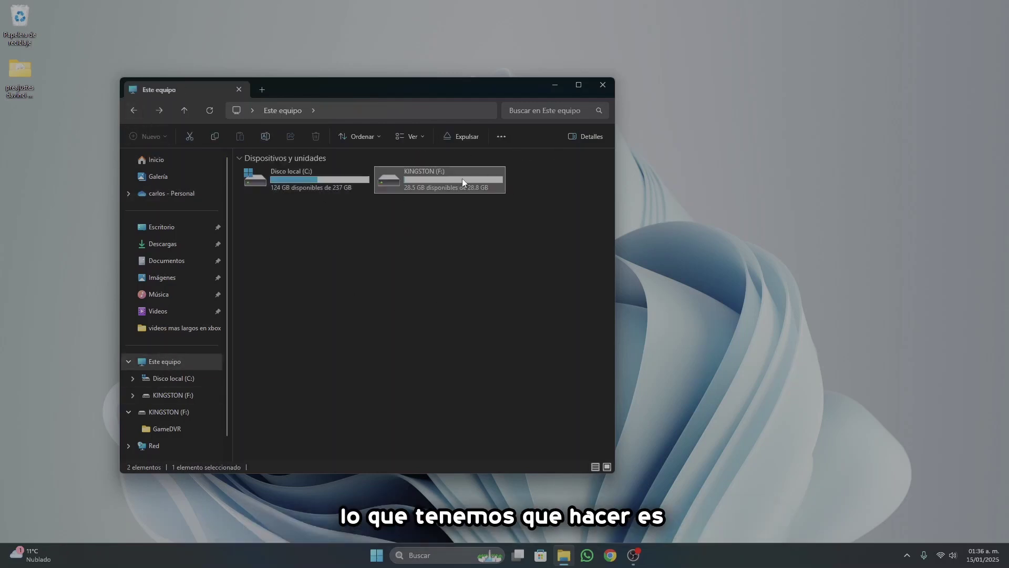
Open the format settings for the KINGSTON (F:) drive and choose NTFS as the file system.
{"action": "right_click", "coordinate": [440, 180]}
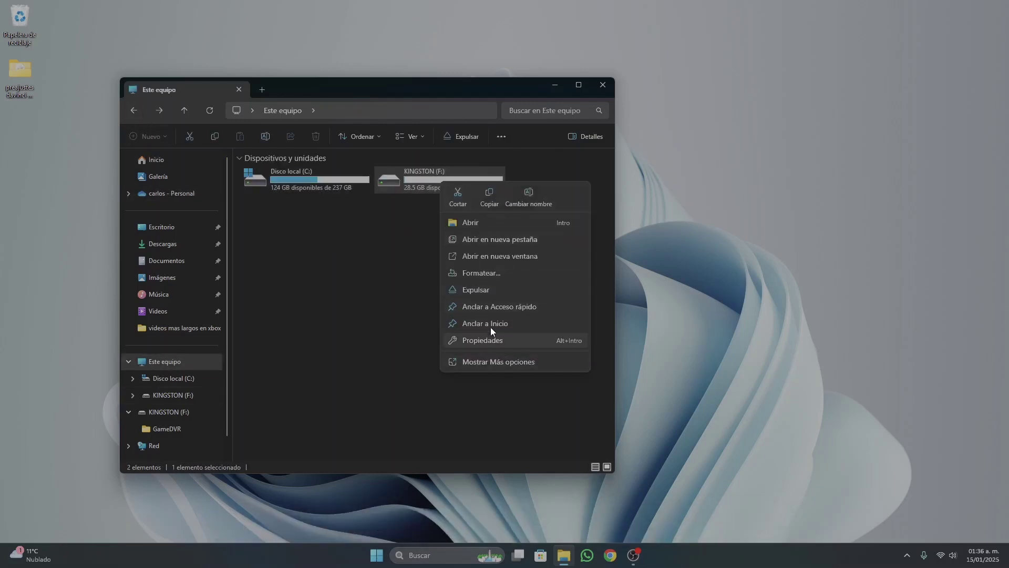
{"action": "left_click", "coordinate": [488, 273]}
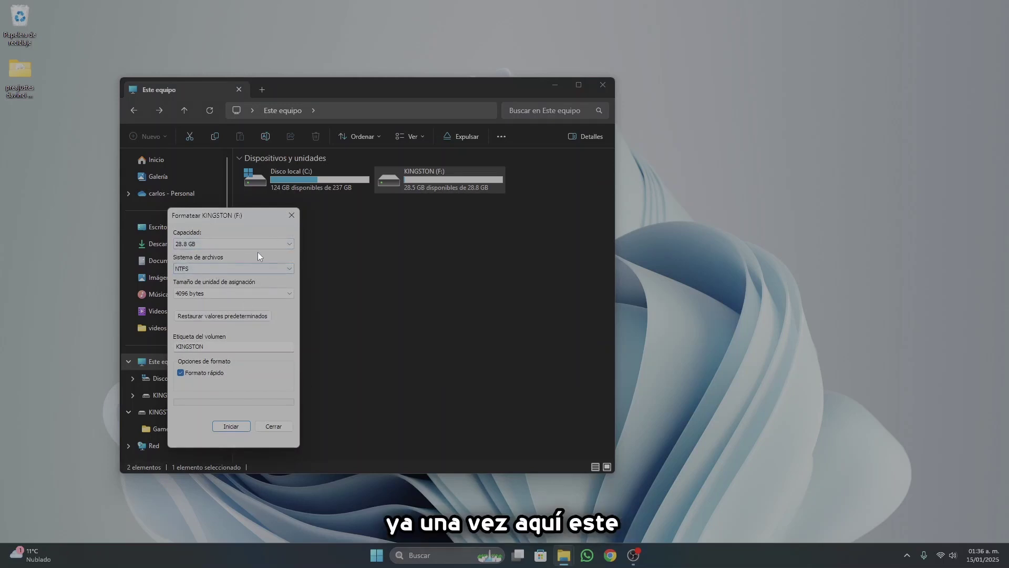
{"action": "left_click_drag", "start_coordinate": [244, 218], "coordinate": [258, 165]}
{"action": "left_click", "coordinate": [246, 214]}
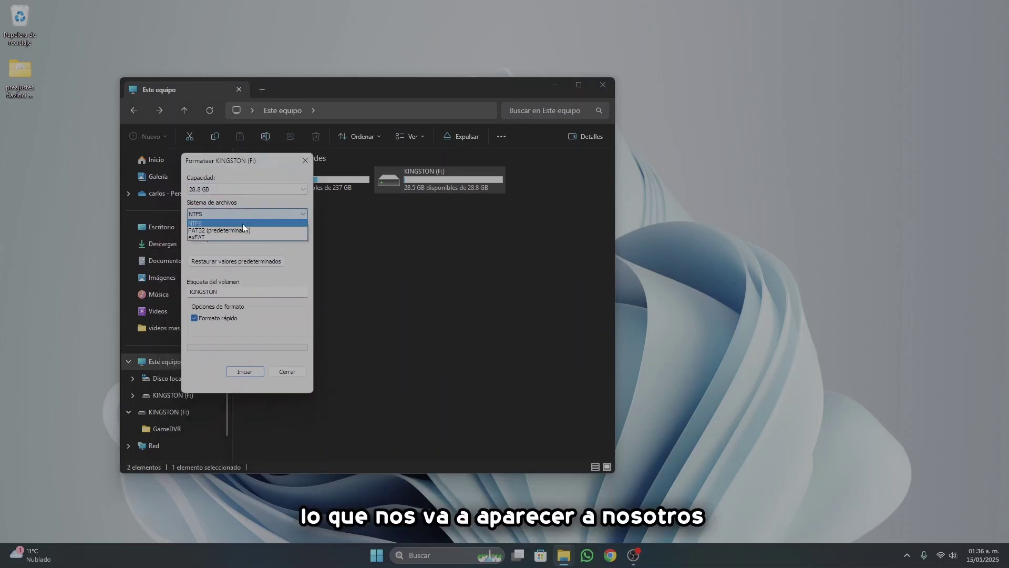
{"action": "left_click", "coordinate": [240, 230]}
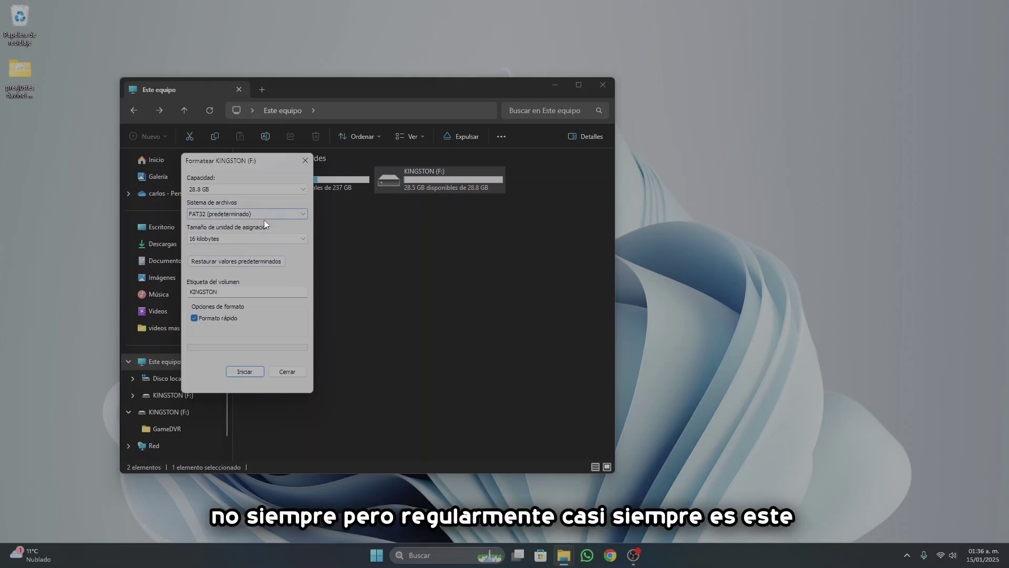
{"action": "left_click", "coordinate": [230, 215]}
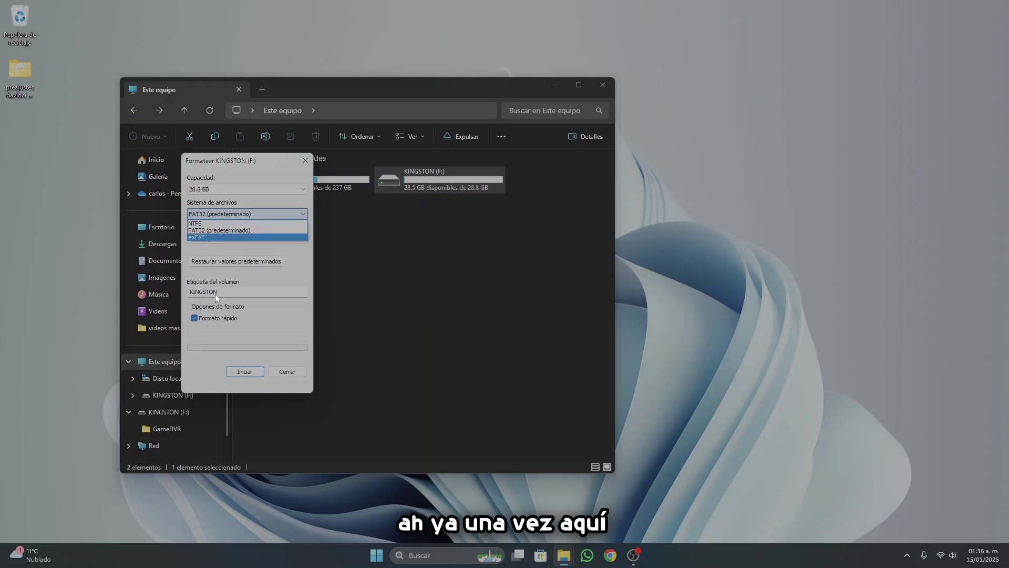
{"action": "left_click", "coordinate": [217, 225]}
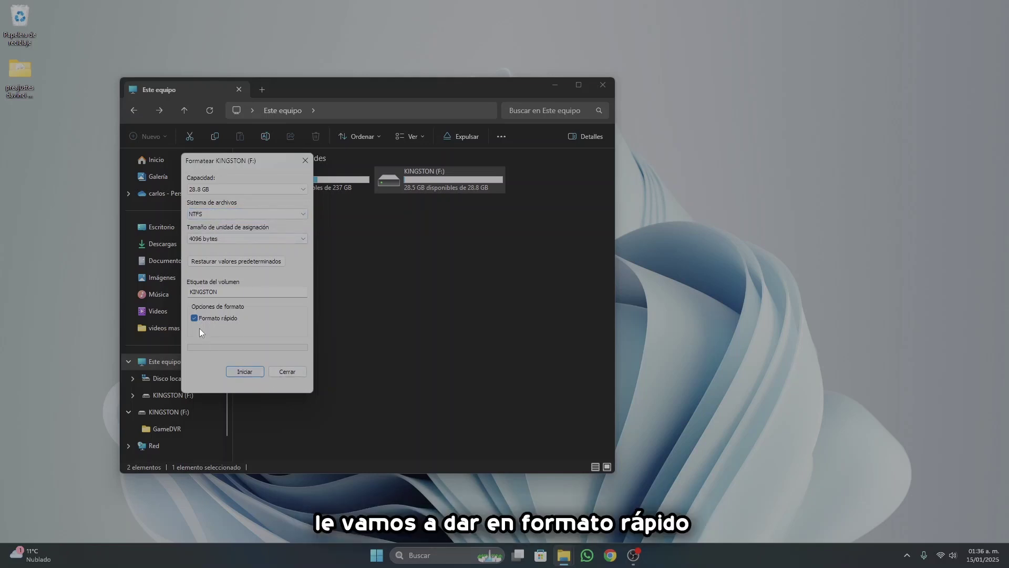
Run the quick format of KINGSTON (F:), accepting the data-erase warning, and close the format dialog when done.
{"action": "left_click", "coordinate": [246, 371]}
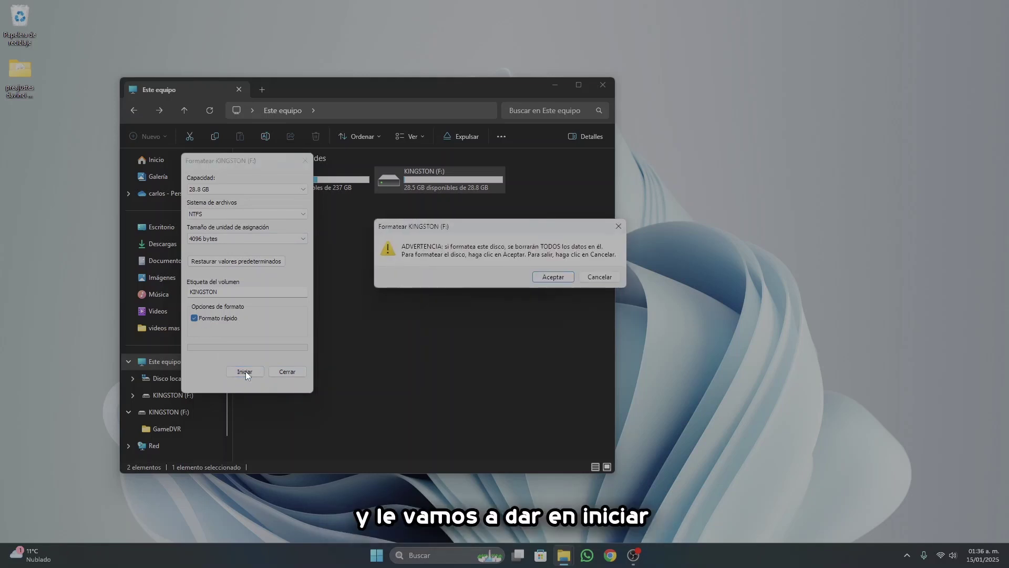
{"action": "left_click", "coordinate": [559, 277]}
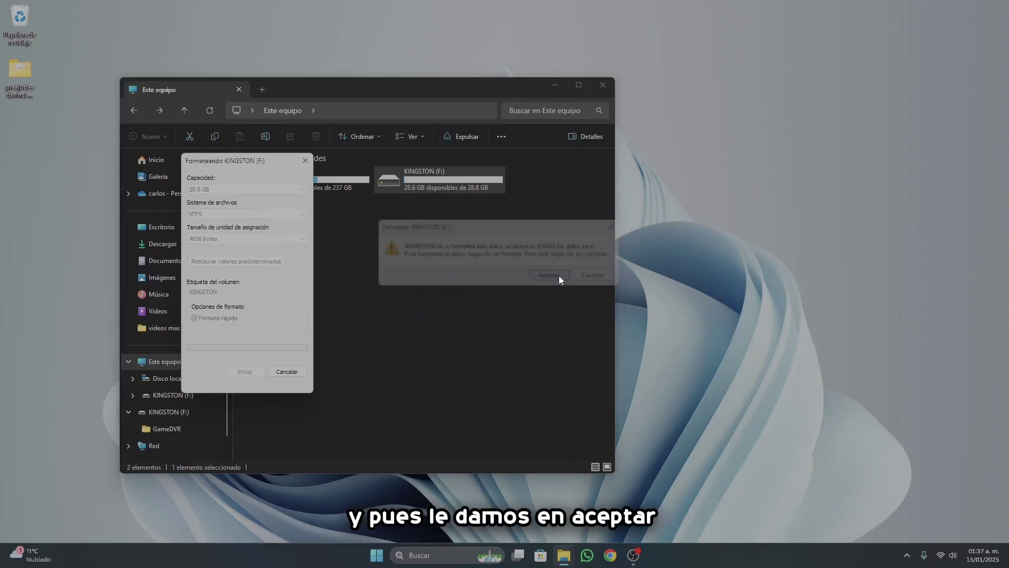
{"action": "left_click_drag", "start_coordinate": [246, 159], "coordinate": [259, 129]}
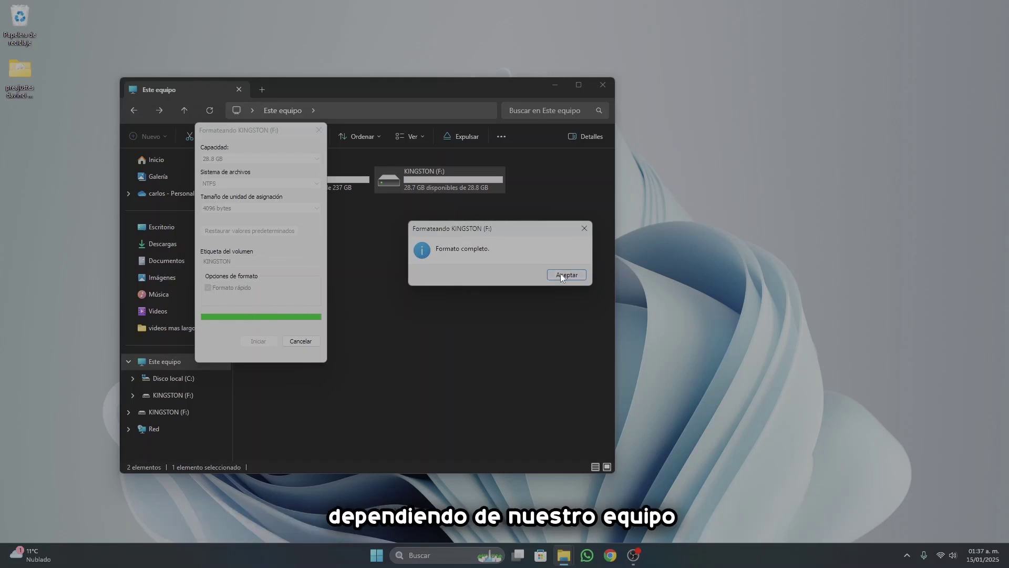
{"action": "left_click", "coordinate": [561, 273]}
{"action": "left_click", "coordinate": [311, 340]}
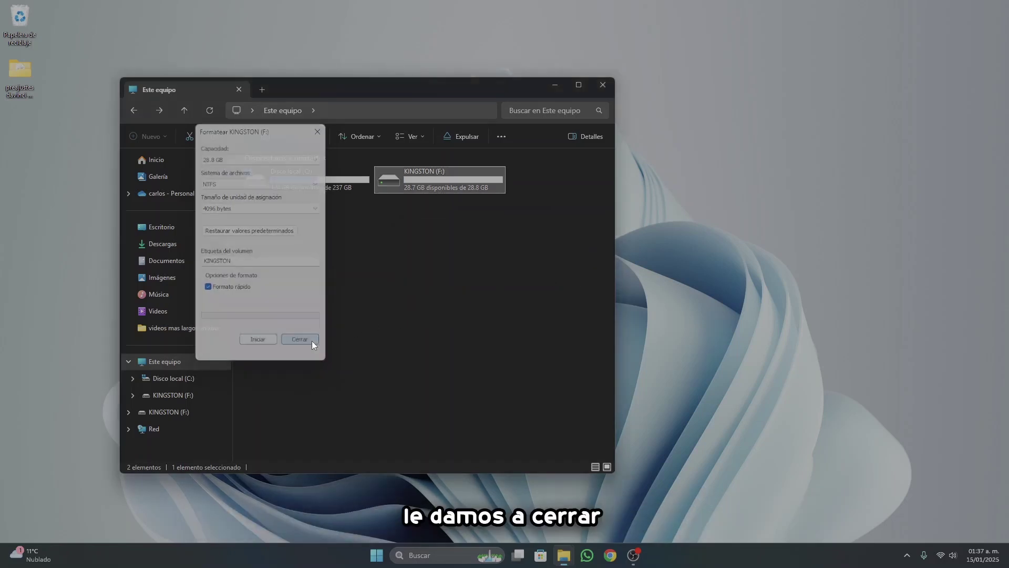
Safely eject the KINGSTON (F:) drive, then close File Explorer and dismiss the hardware removal notification.
{"action": "right_click", "coordinate": [447, 180]}
{"action": "left_click", "coordinate": [378, 253]}
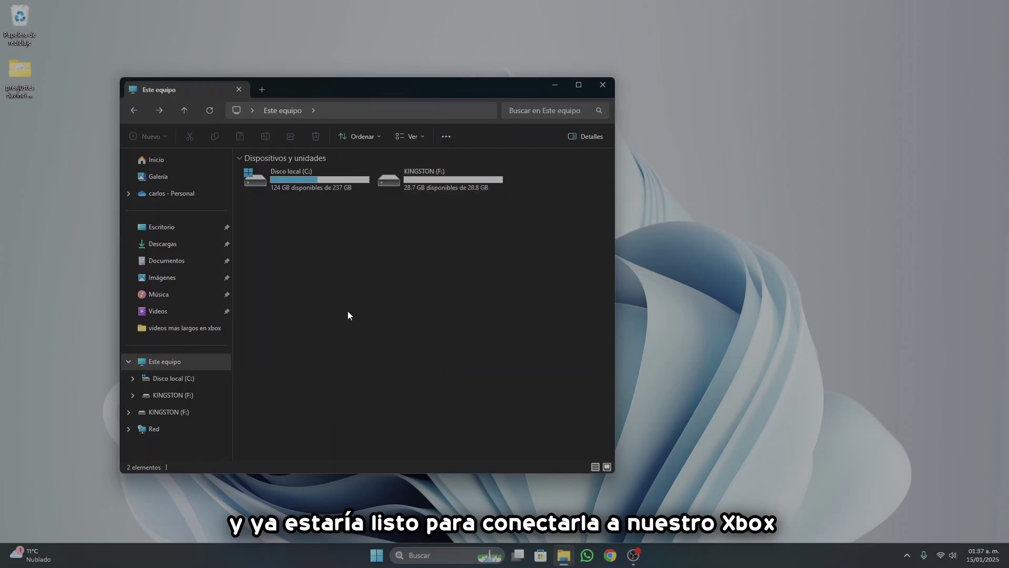
{"action": "right_click", "coordinate": [438, 183]}
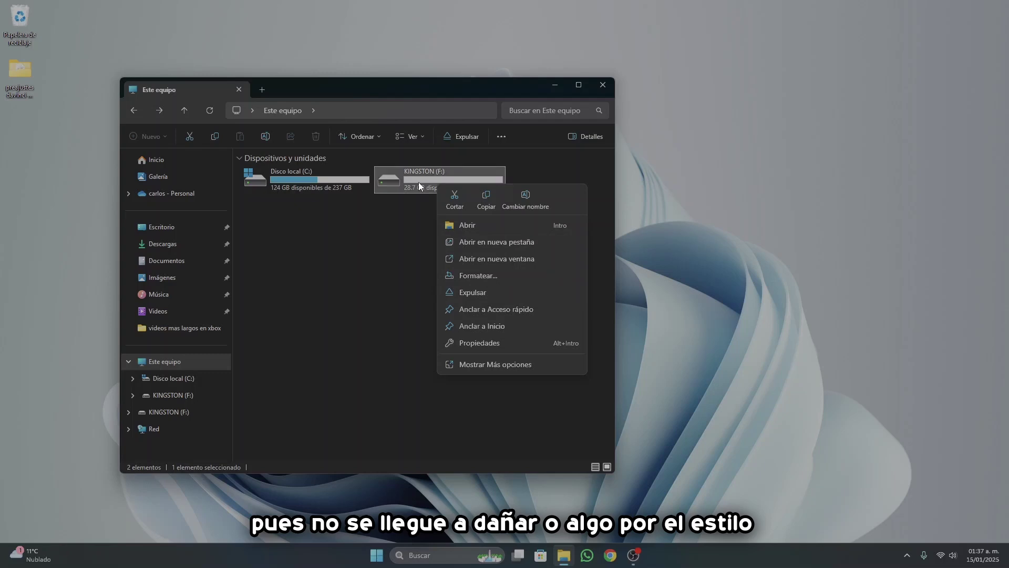
{"action": "left_click", "coordinate": [492, 295]}
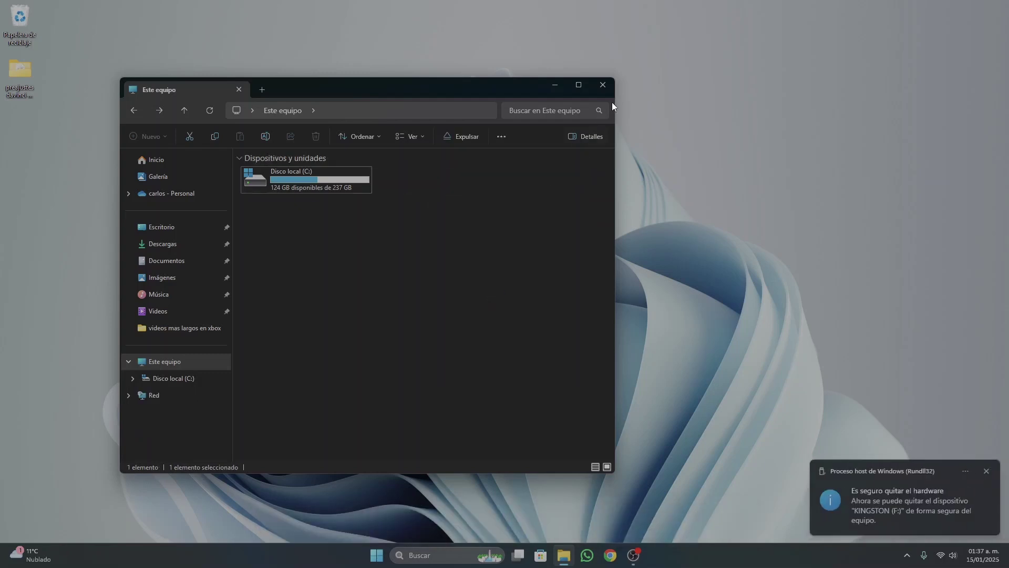
{"action": "left_click", "coordinate": [609, 85]}
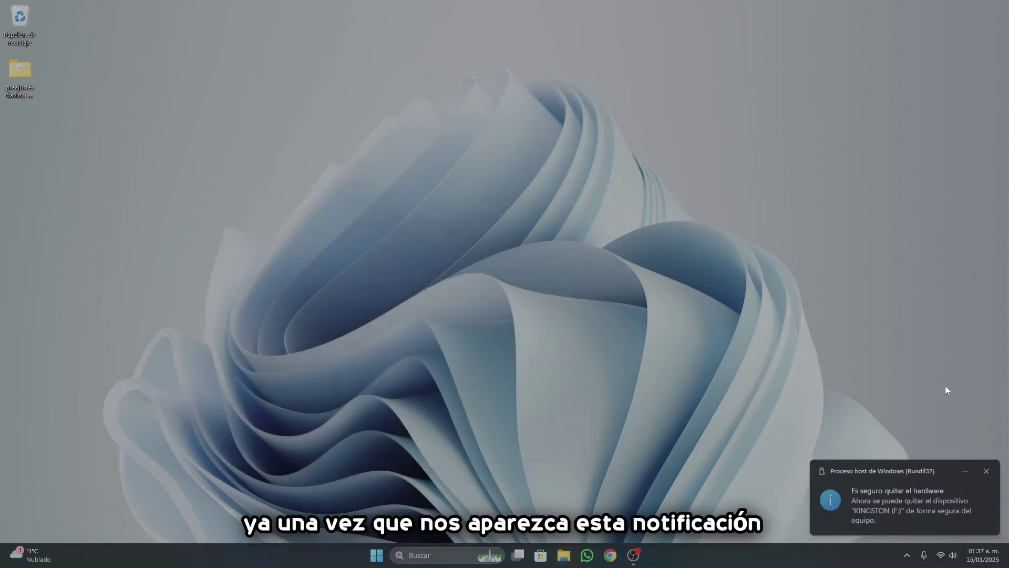
{"action": "left_click", "coordinate": [987, 471]}
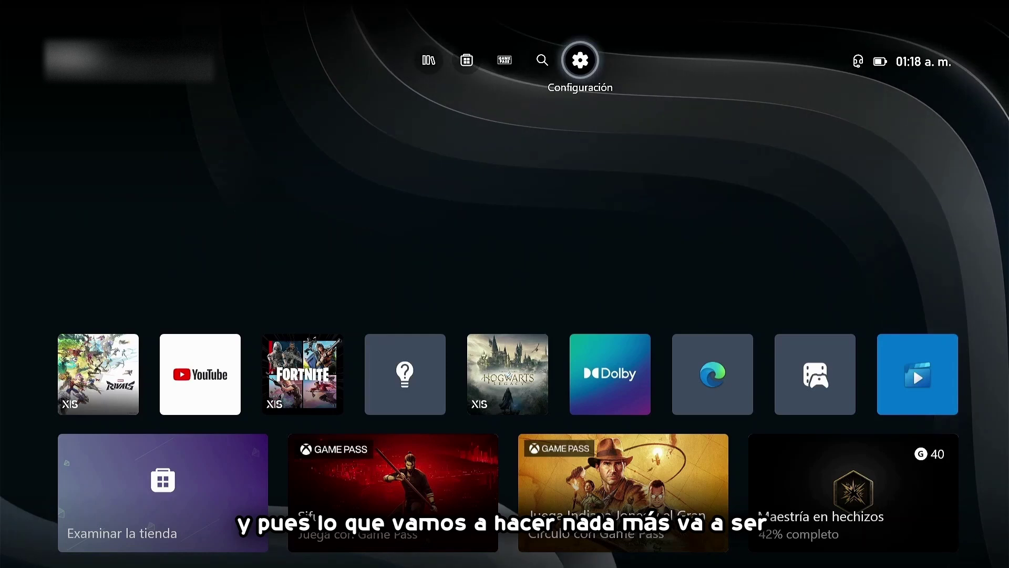
Switch to the Xbox console and open Configuración de capturas from the guide's Capturar y compartir section.
{"action": "key", "text": "super"}
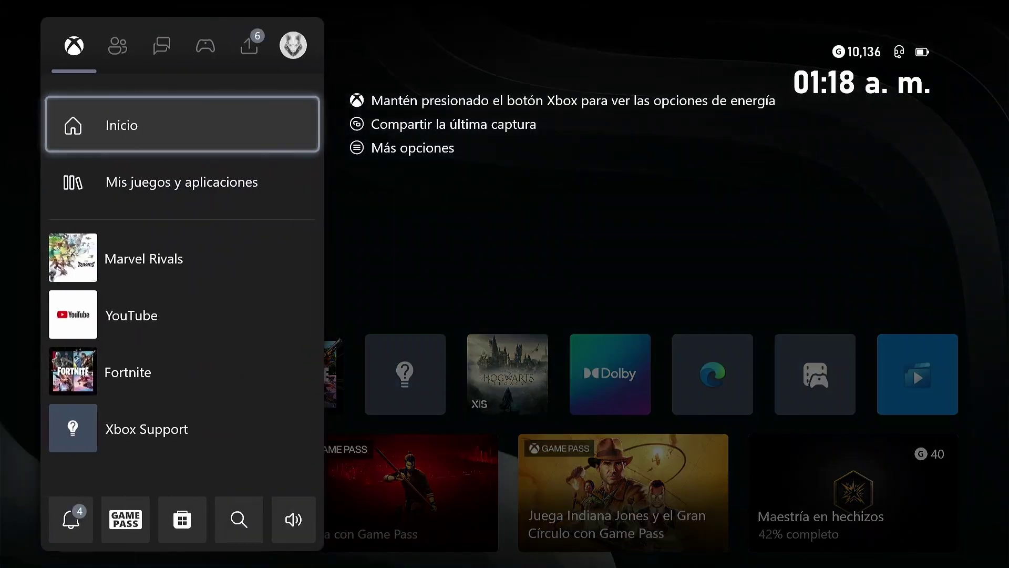
{"action": "key", "text": "Right"}
{"action": "key", "text": "Right"}
{"action": "key", "text": "Right"}
{"action": "key", "text": "Right"}
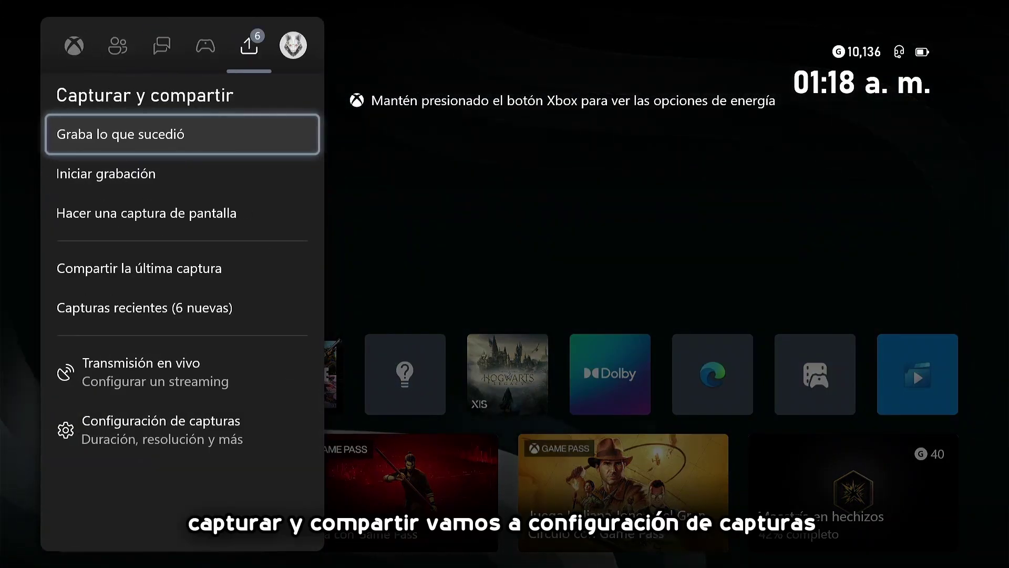
{"action": "key", "text": "Down"}
{"action": "key", "text": "Down"}
{"action": "key", "text": "Down"}
{"action": "key", "text": "Down"}
{"action": "key", "text": "Down"}
{"action": "key", "text": "Down"}
{"action": "key", "text": "Return"}
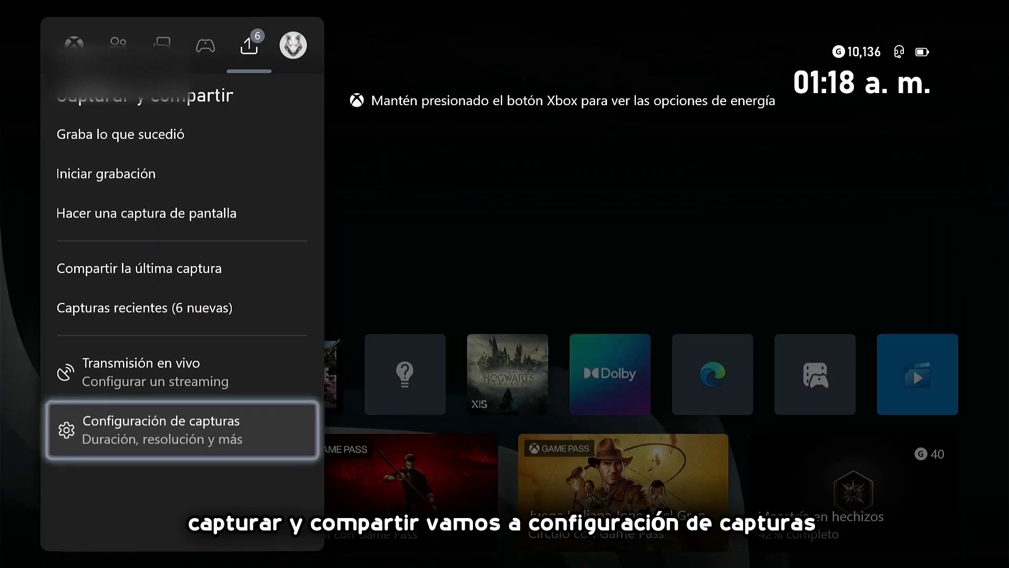
Select KINGSTON as the location for saving captures.
{"action": "key", "text": "Down"}
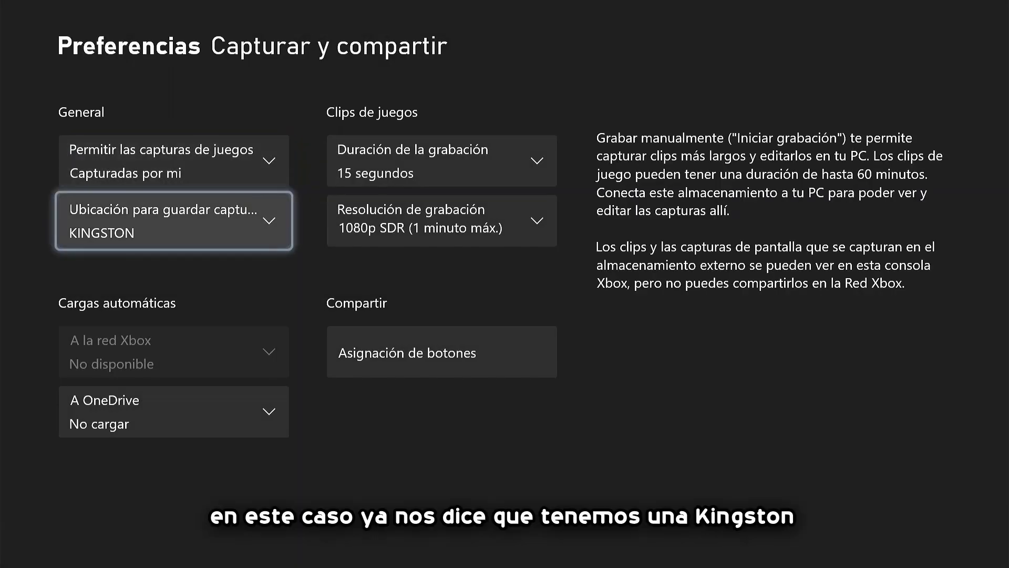
{"action": "key", "text": "Return"}
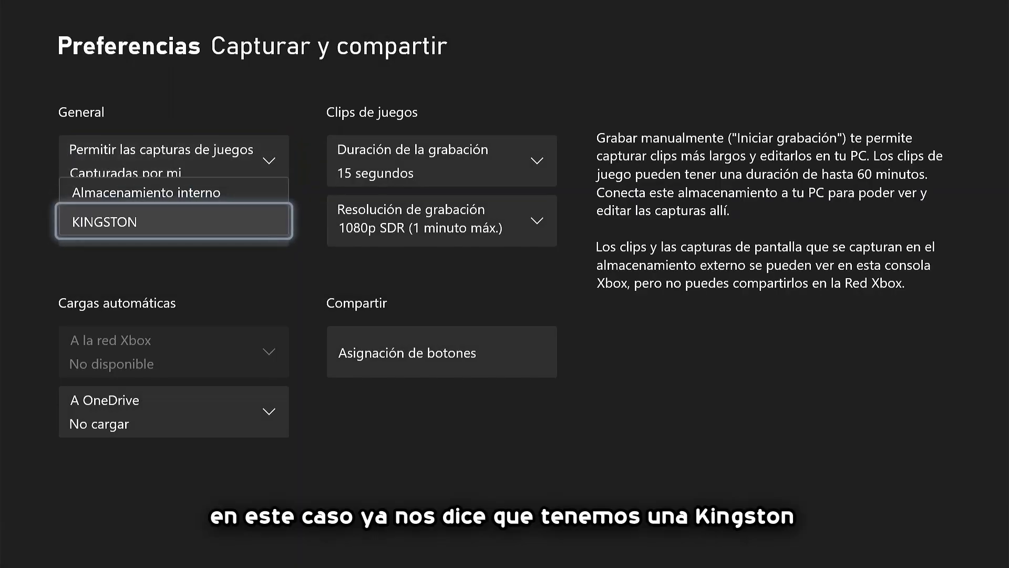
{"action": "key", "text": "Return"}
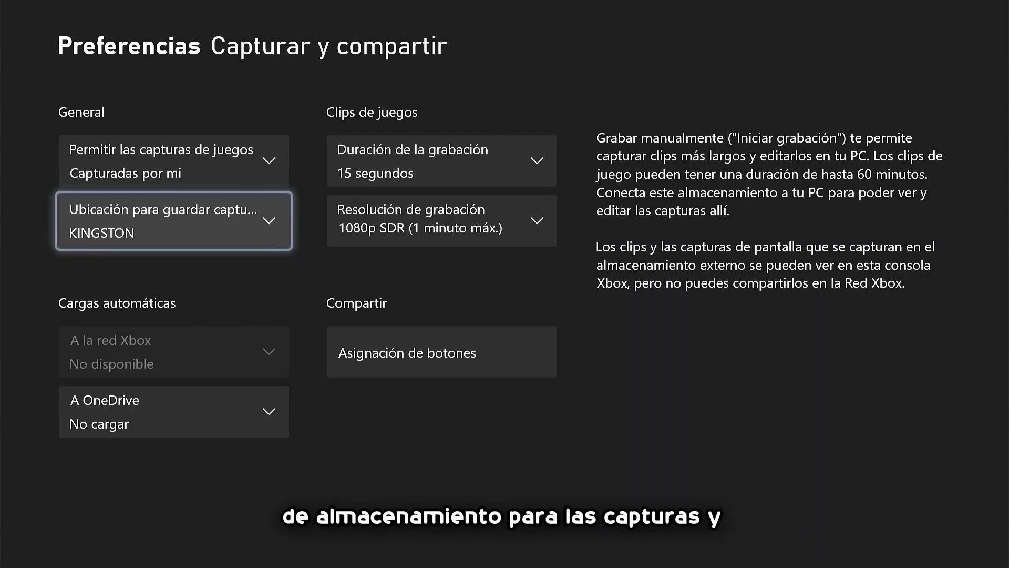
Choose Capturadas por mi as the option for allowing game captures.
{"action": "key", "text": "Up"}
{"action": "key", "text": "Return"}
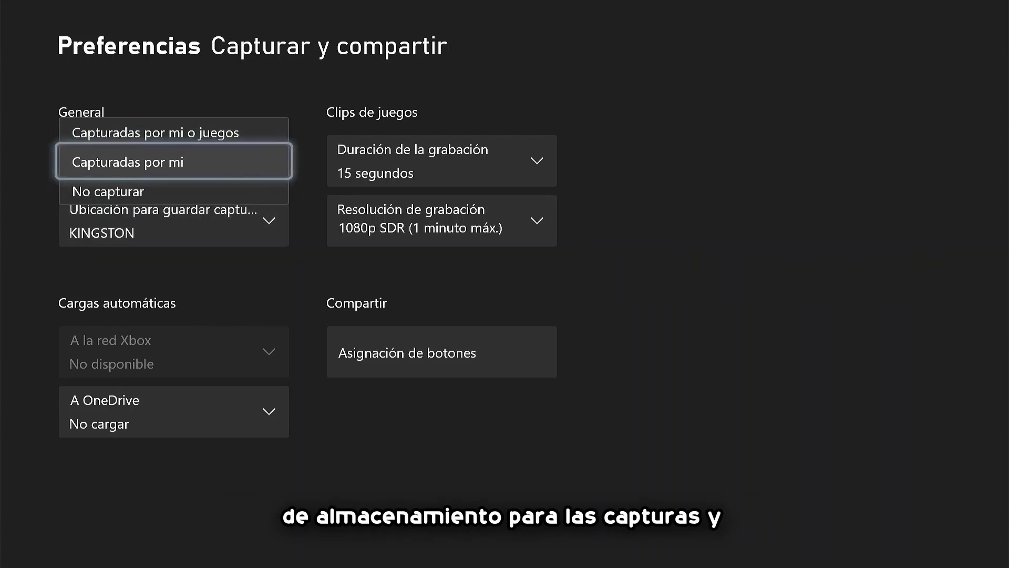
{"action": "key", "text": "Return"}
{"action": "key", "text": "Down"}
{"action": "key", "text": "Down"}
{"action": "key", "text": "Up"}
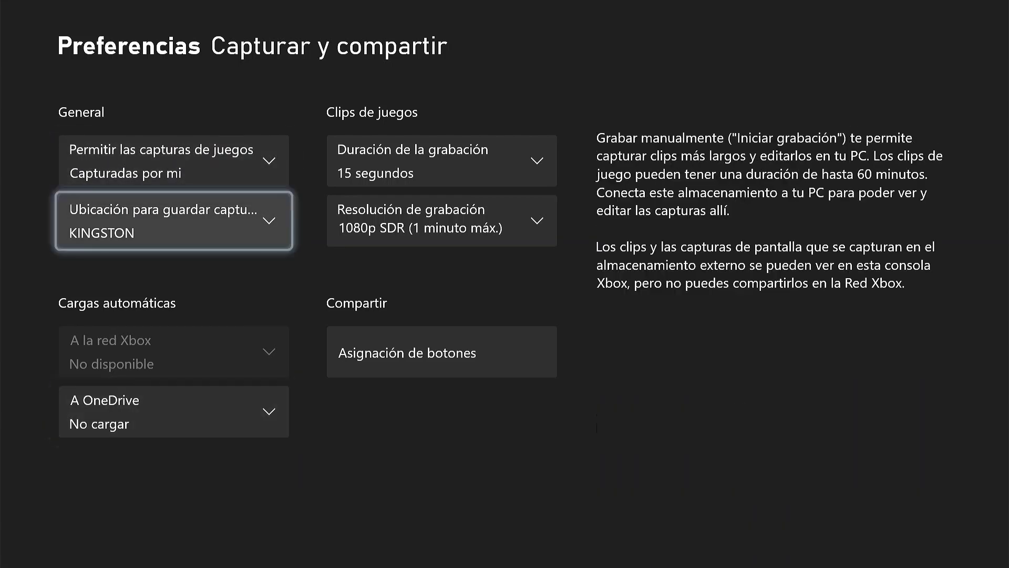
{"action": "key", "text": "Down"}
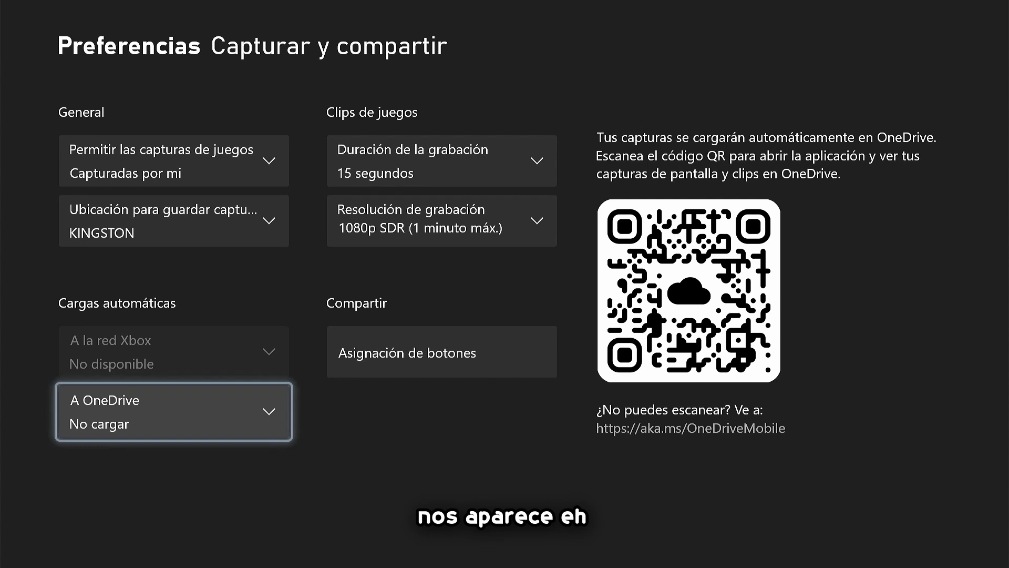
{"action": "key", "text": "Up"}
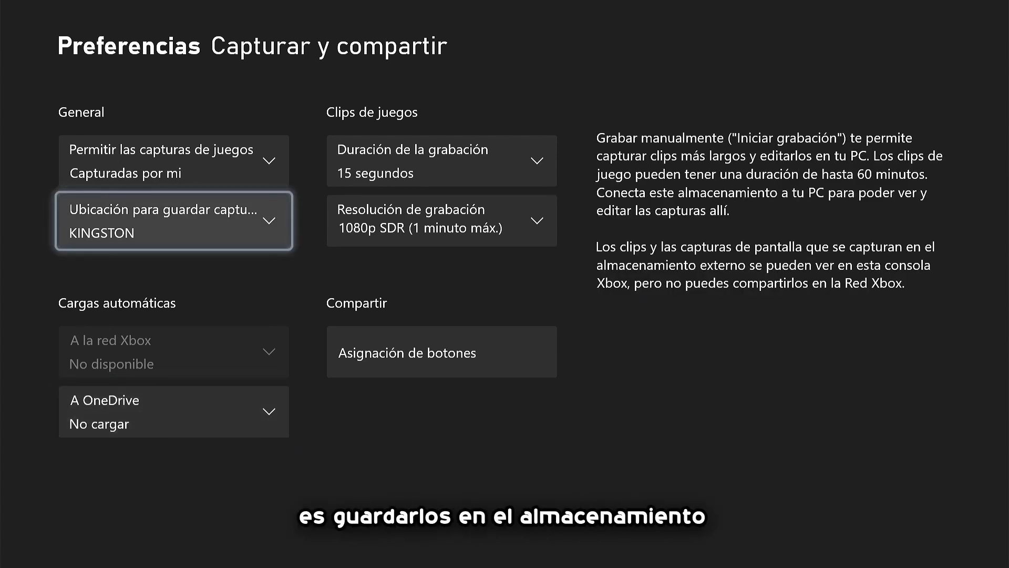
Check the options for Resolución de grabación, keeping 1080p SDR (1 minuto máx.) selected.
{"action": "key", "text": "Right"}
{"action": "key", "text": "Left"}
{"action": "key", "text": "Right"}
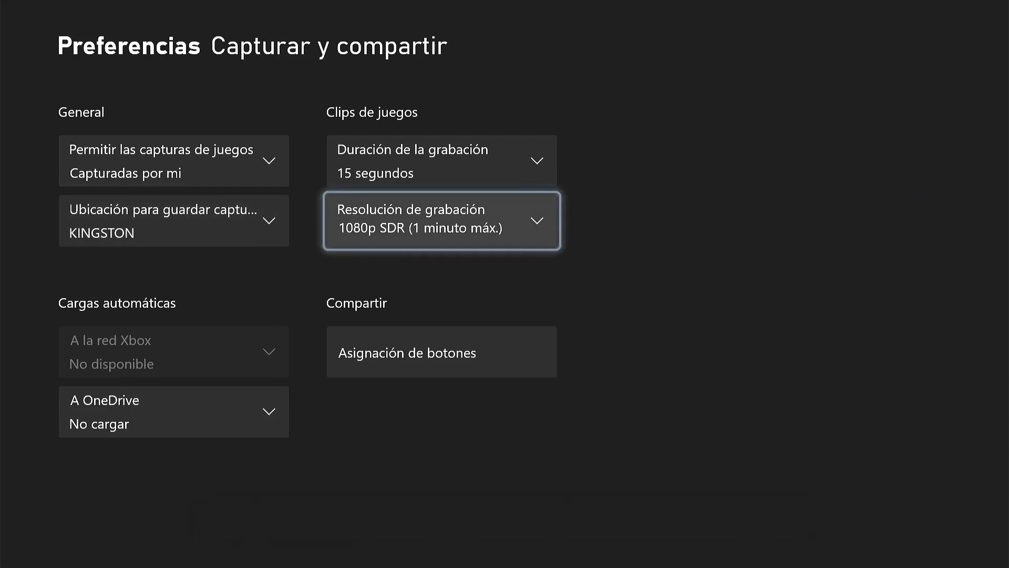
{"action": "key", "text": "Return"}
{"action": "key", "text": "Return"}
Set Duración de la grabación for game clips to 1 minuto.
{"action": "key", "text": "Up"}
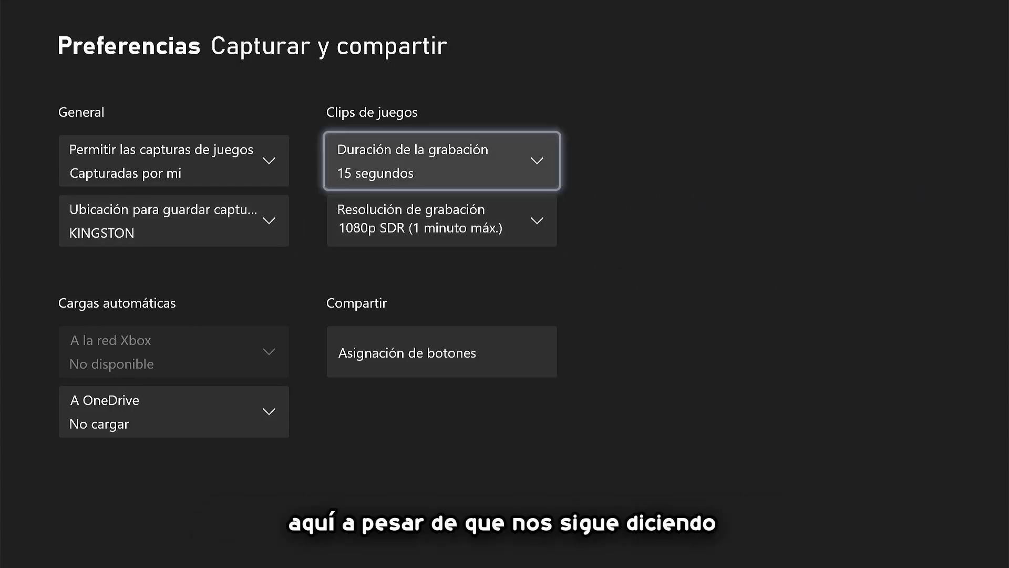
{"action": "key", "text": "Return"}
{"action": "key", "text": "Down"}
{"action": "key", "text": "Down"}
{"action": "key", "text": "Down"}
{"action": "key", "text": "Return"}
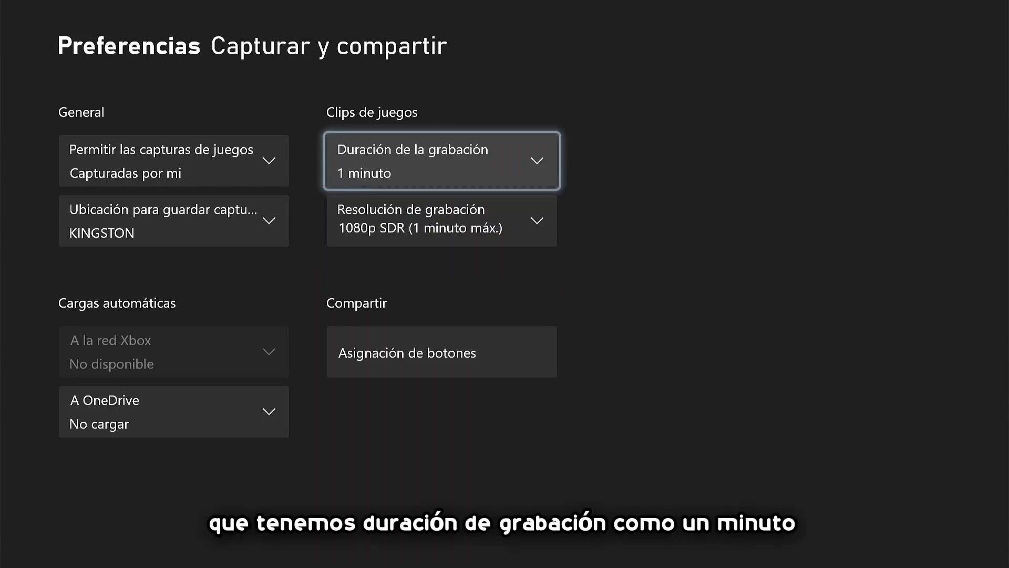
Look through the available recording durations for game clips and reselect 1 minuto.
{"action": "key", "text": "Return"}
{"action": "key", "text": "Up"}
{"action": "key", "text": "Up"}
{"action": "key", "text": "Up"}
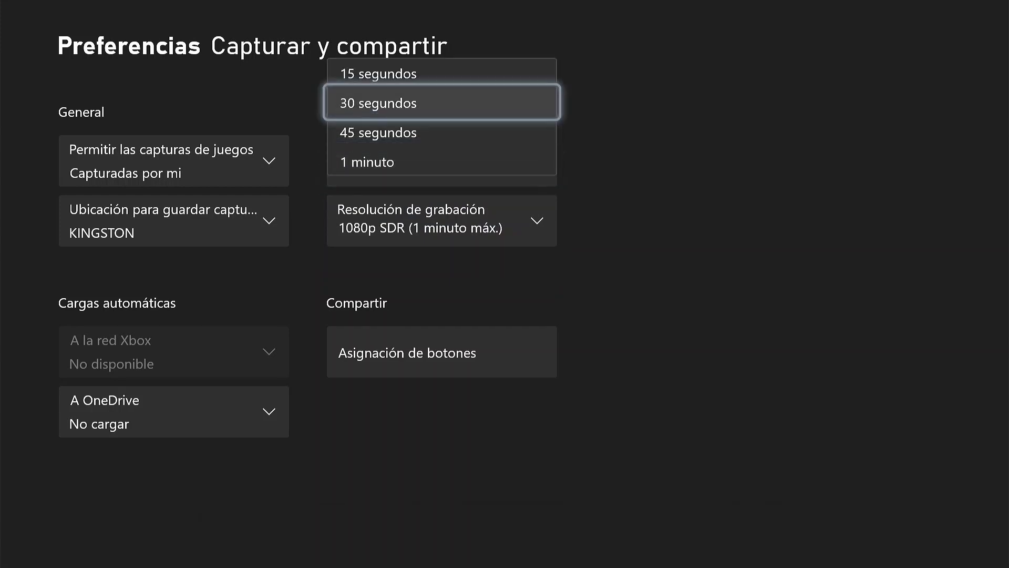
{"action": "key", "text": "Down"}
{"action": "key", "text": "Down"}
{"action": "key", "text": "Down"}
{"action": "key", "text": "Return"}
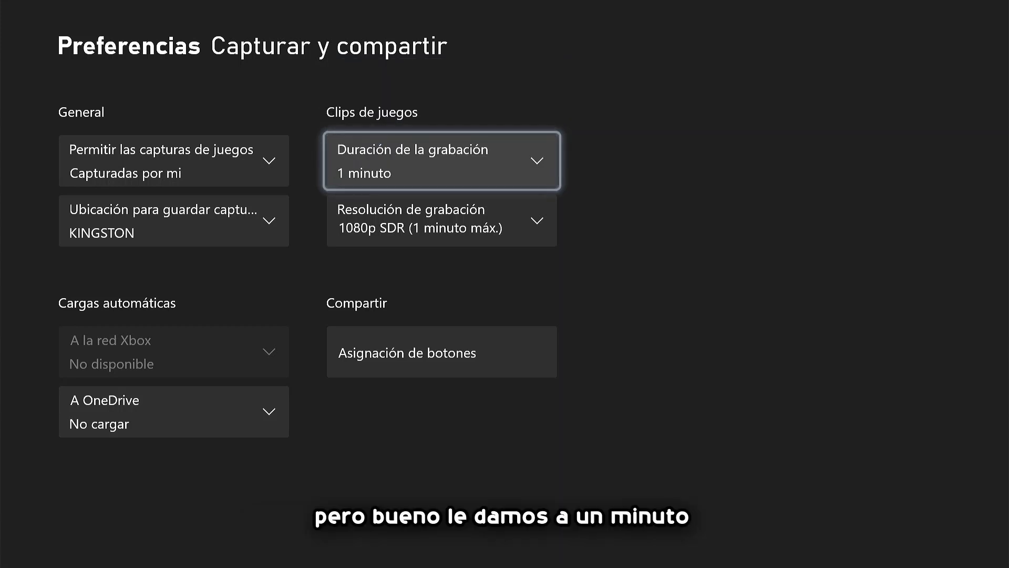
Choose 1080p SDR (1 minuto máx.) again as the recording resolution for game clips.
{"action": "key", "text": "Down"}
{"action": "key", "text": "Return"}
{"action": "key", "text": "Return"}
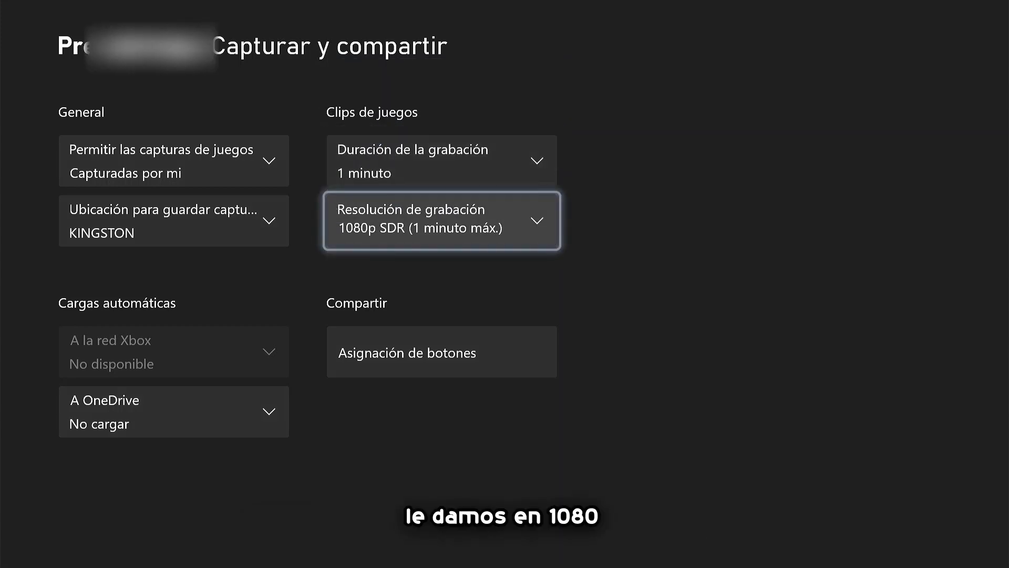
Return to the console's home screen and launch Marvel Rivals, skipping the intro cinematic to reach the game's main lobby.
{"action": "key", "text": "Escape"}
{"action": "key", "text": "Escape"}
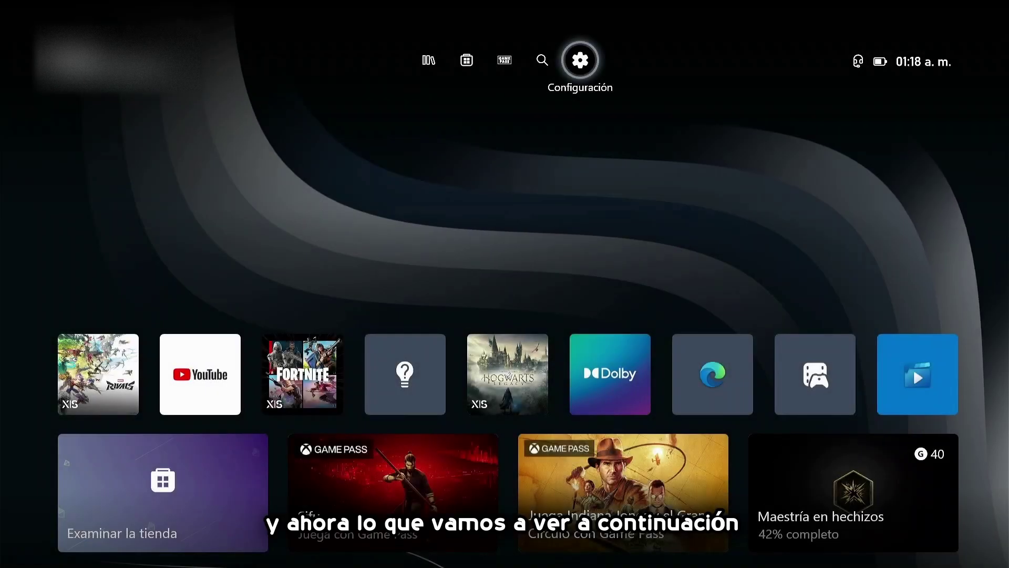
{"action": "key", "text": "Down"}
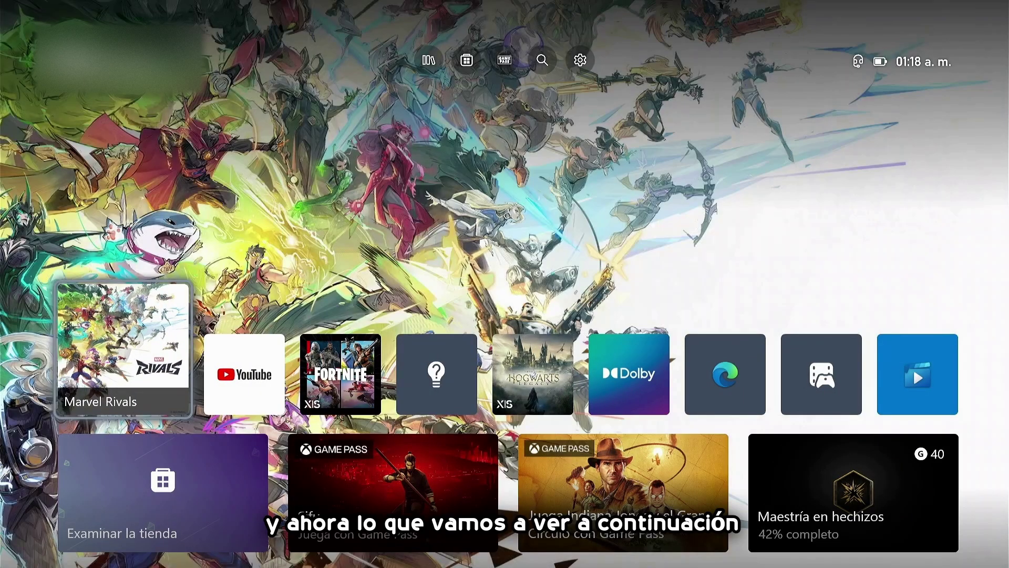
{"action": "key", "text": "Return"}
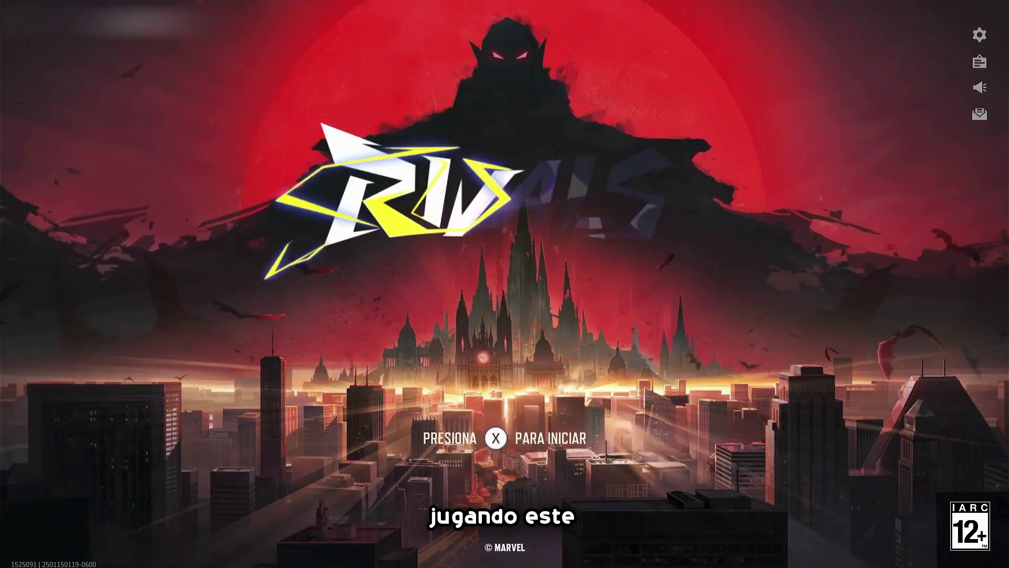
{"action": "key", "text": "Return"}
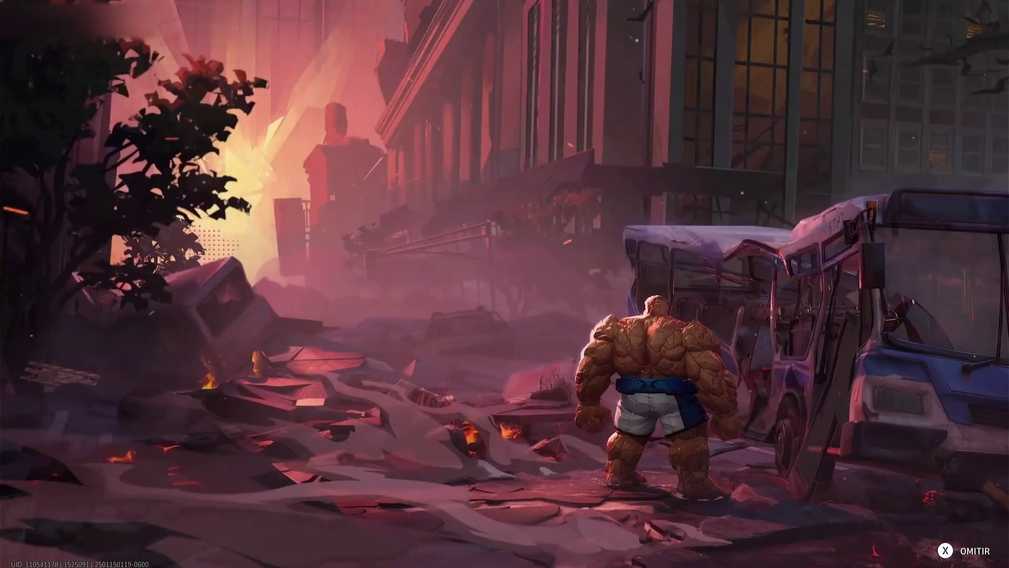
{"action": "key", "text": "Escape"}
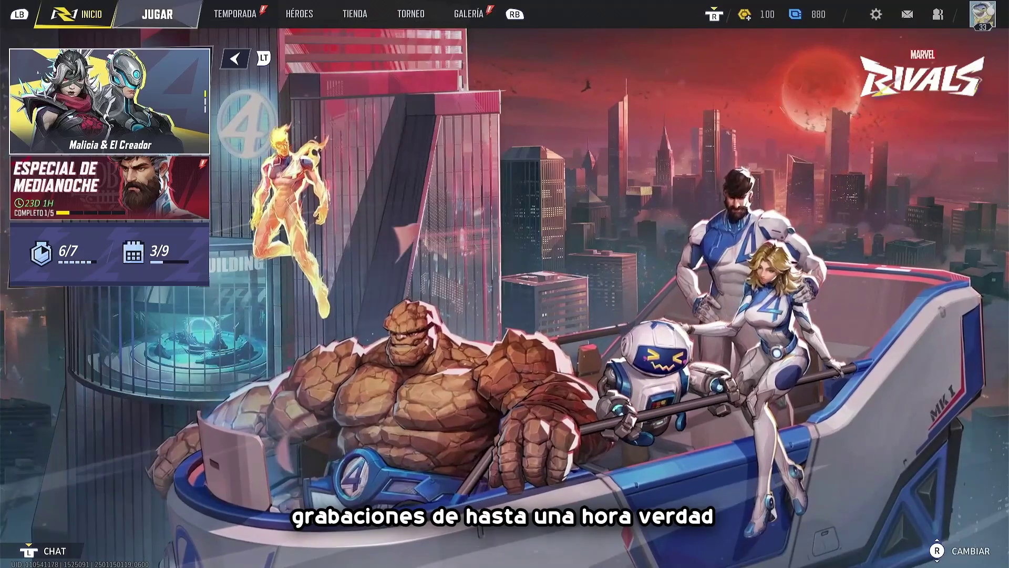